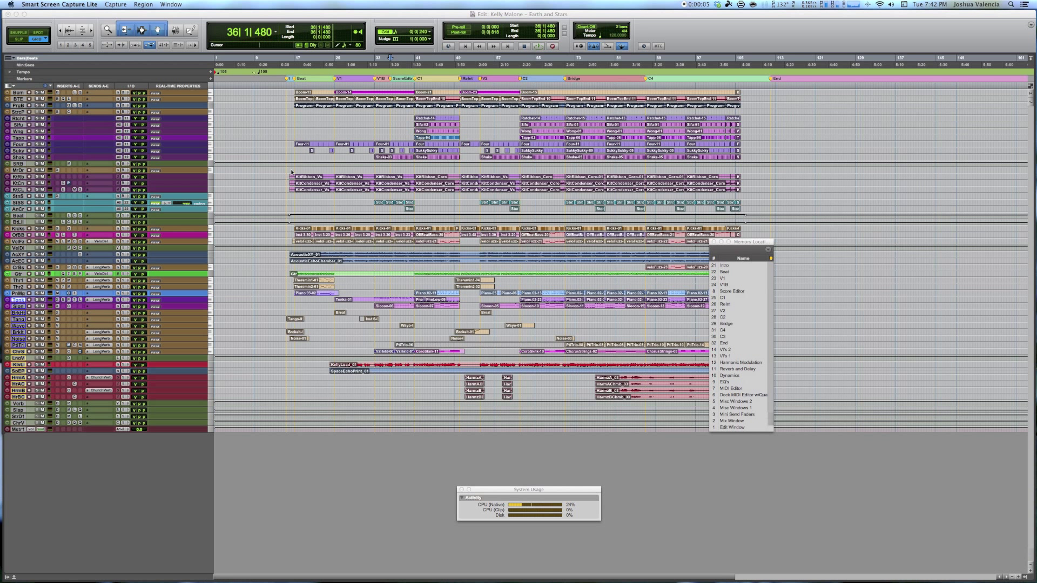
Bring the Earth and Stars session's Edit window to the front in Pro Tools.
left_click(505, 16)
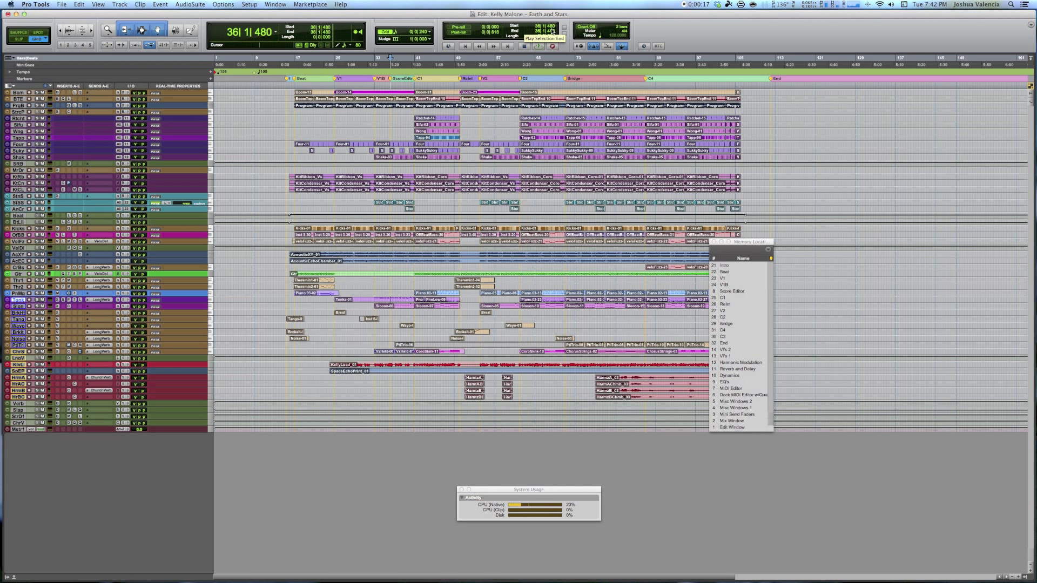
key("super+equal")
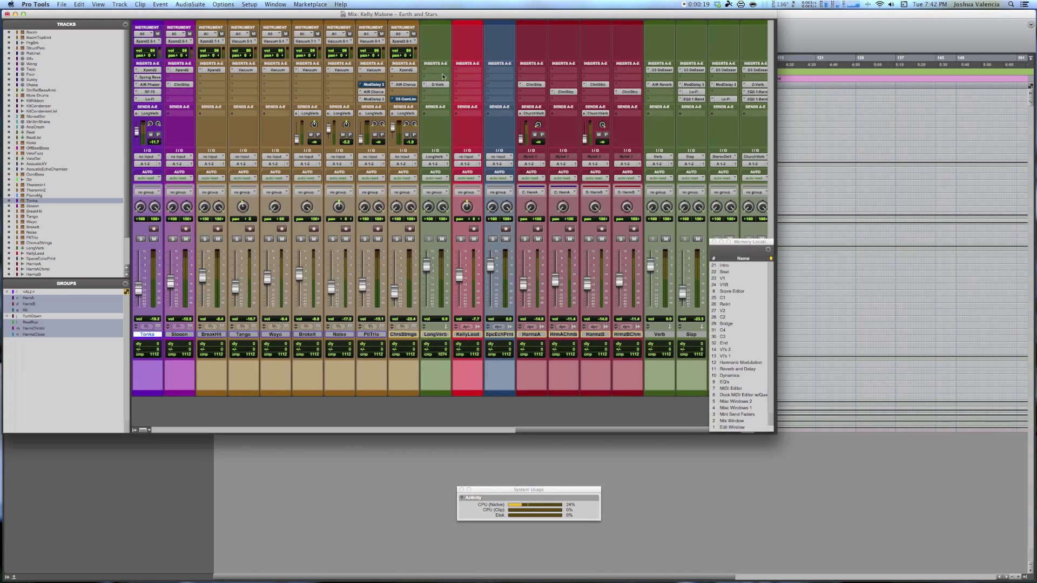
scroll(458, 76, "left", 10)
scroll(584, 90, "left", 10)
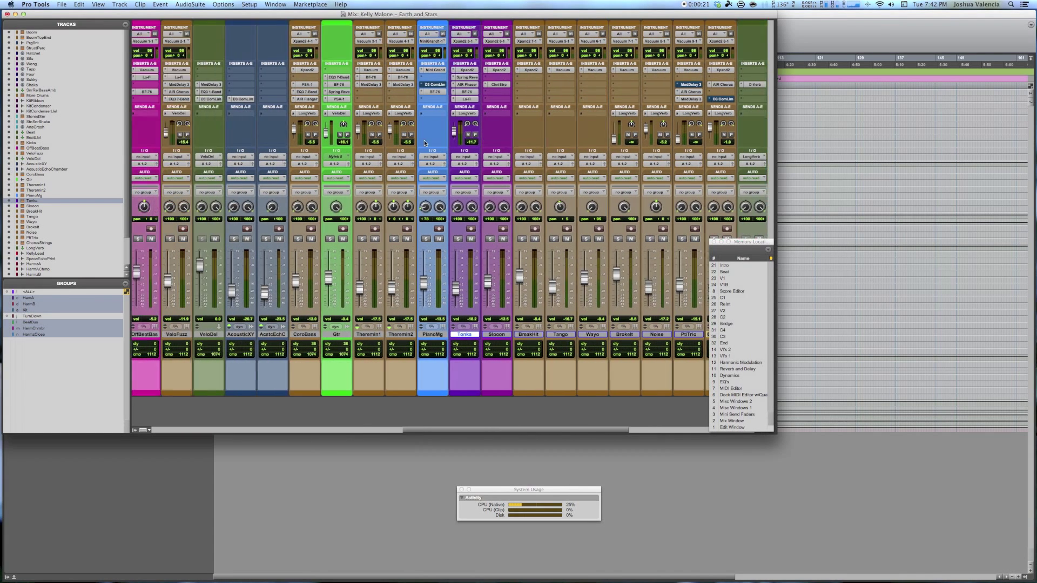
scroll(431, 82, "left", 20)
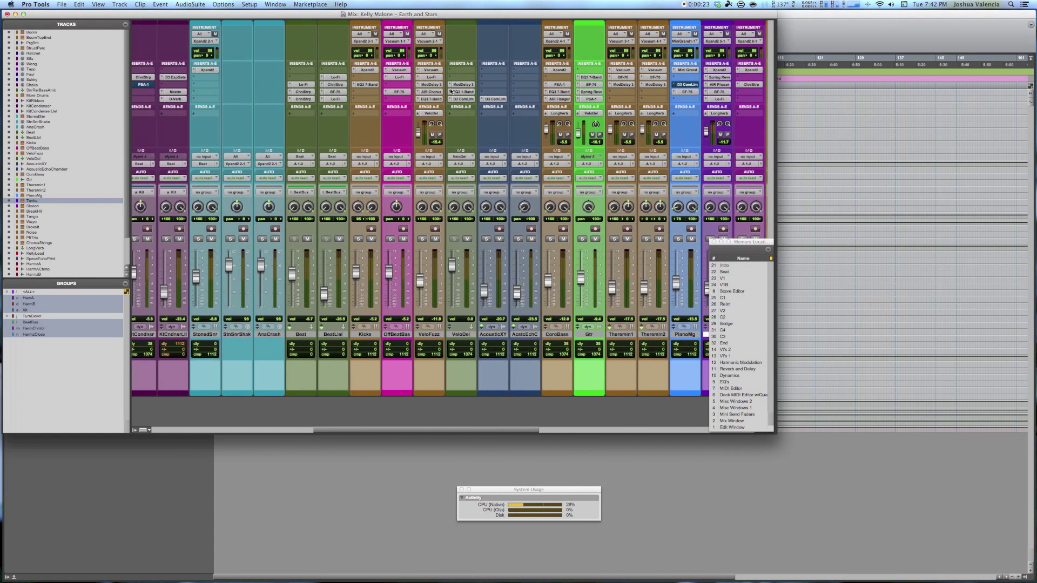
scroll(445, 93, "left", 10)
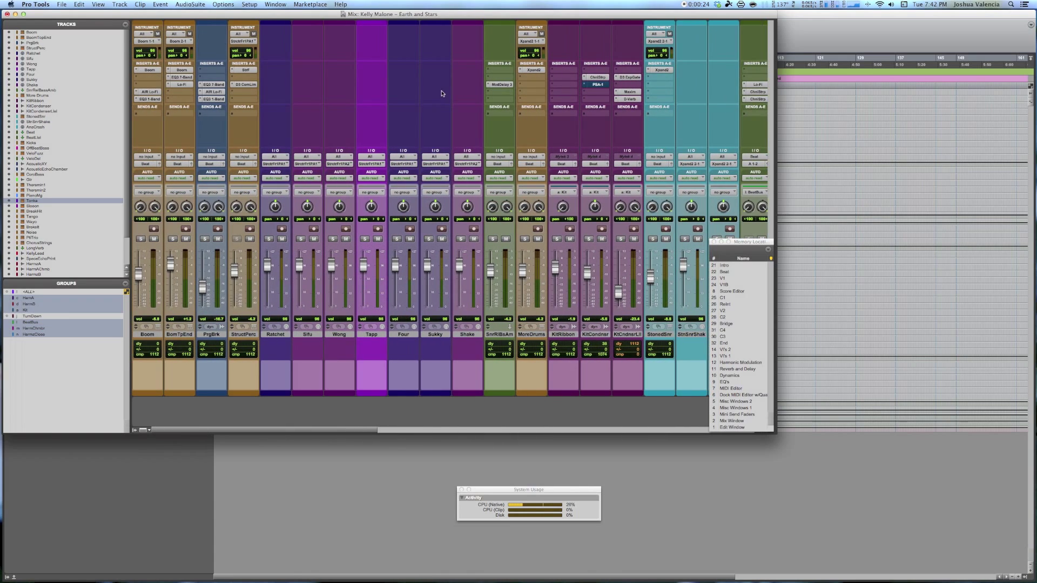
left_click(412, 15)
left_click_drag(412, 15, 514, 74)
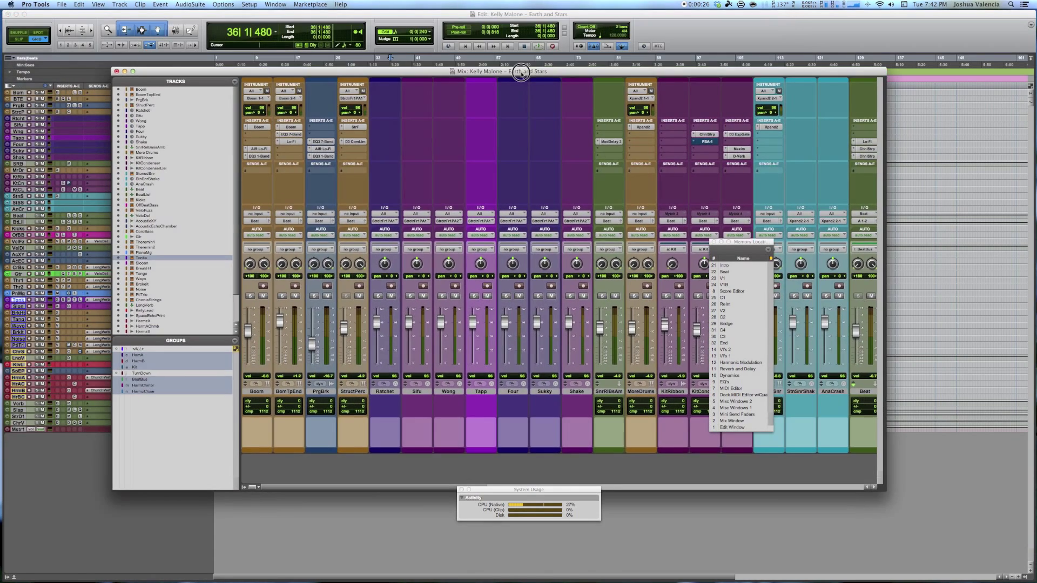
left_click(564, 12)
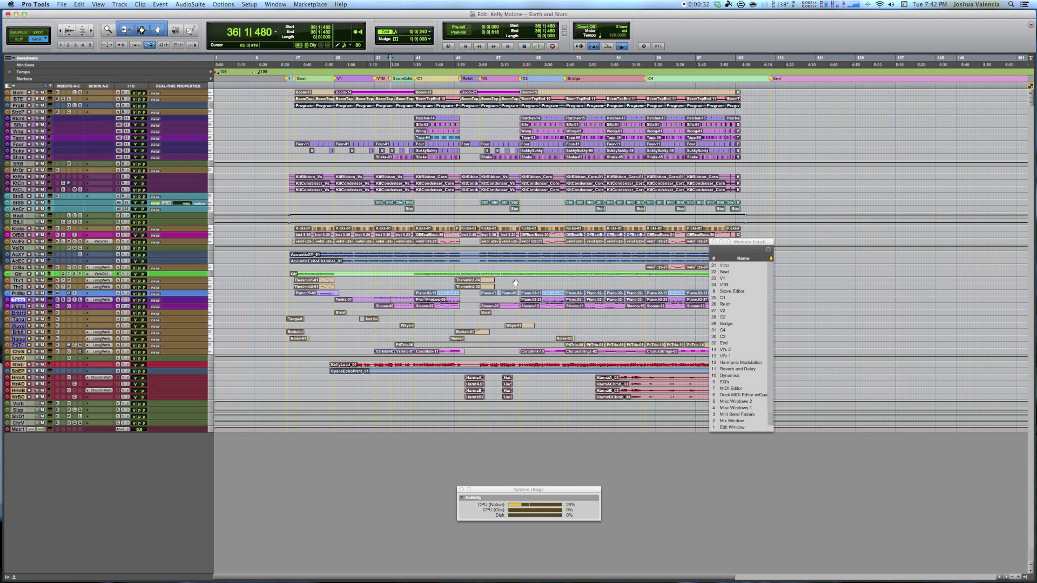
Put the playhead at 32|4|720 and keep Playback Engine at 90 % CPU limit, 8 processors.
left_click(375, 56)
left_click(249, 4)
left_click(265, 22)
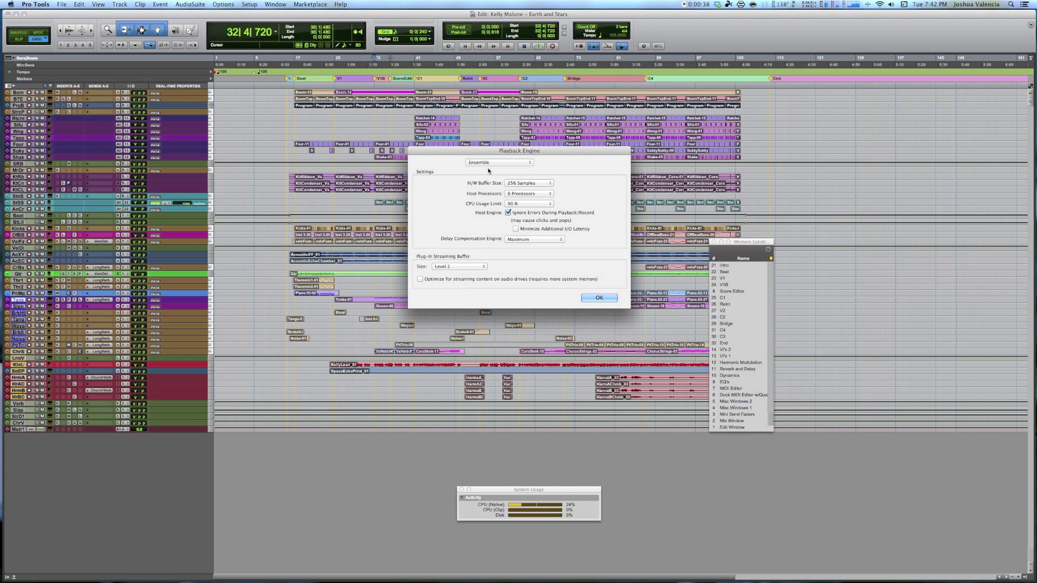
left_click(525, 203)
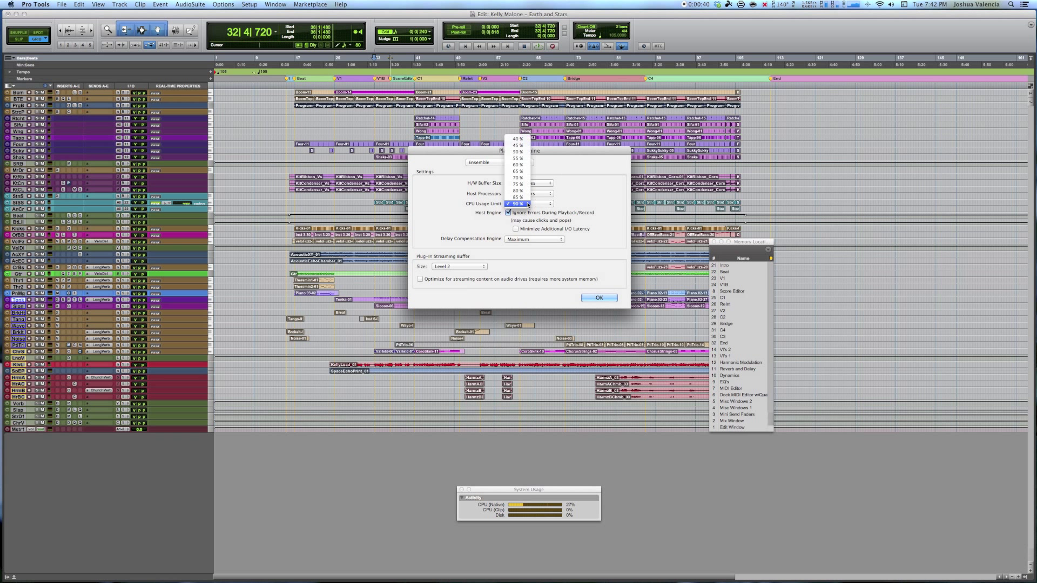
left_click(522, 204)
left_click(549, 193)
left_click(548, 194)
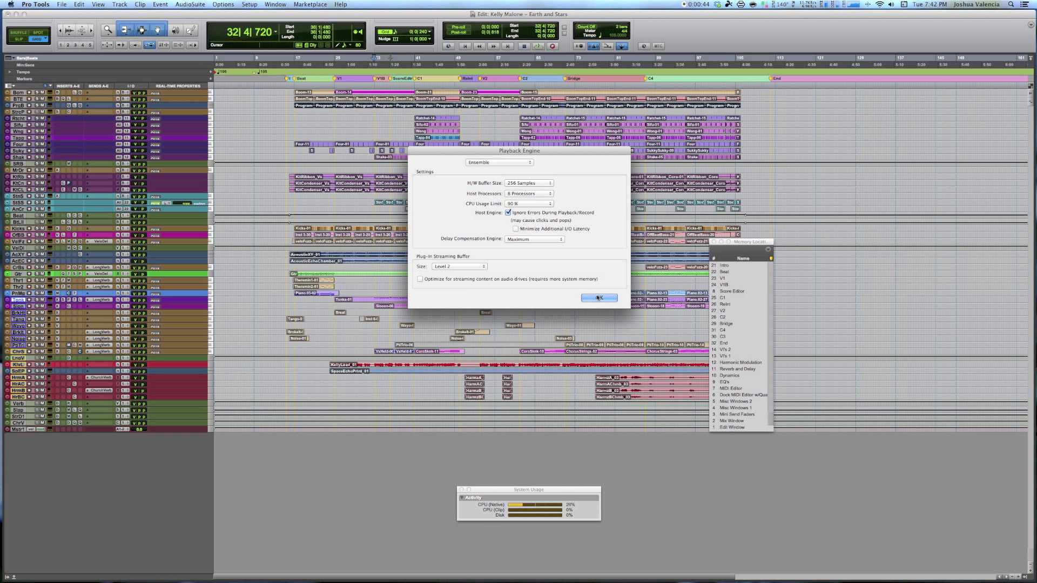
key("Return")
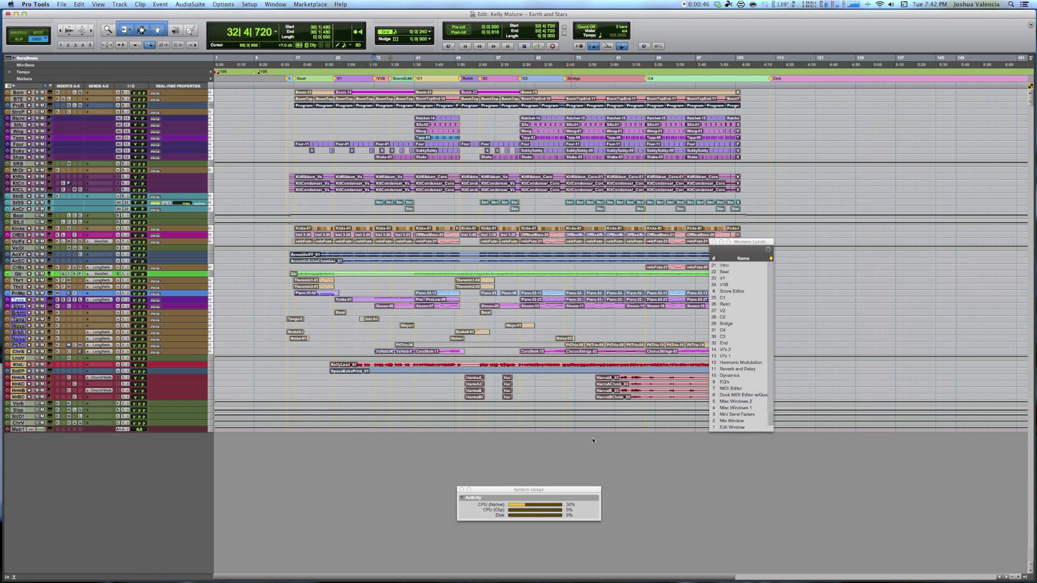
Raise the System Usage meters, enlarge all tracks, then play from the Reint marker and stop.
left_click_drag(579, 488, 579, 416)
left_click(466, 79)
key("ctrl+alt+Up")
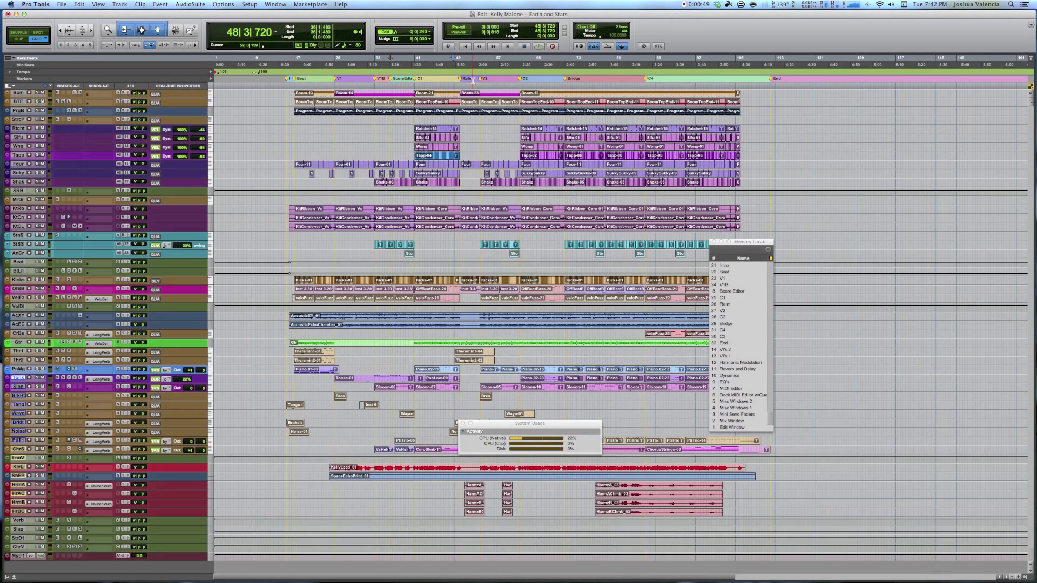
key("space")
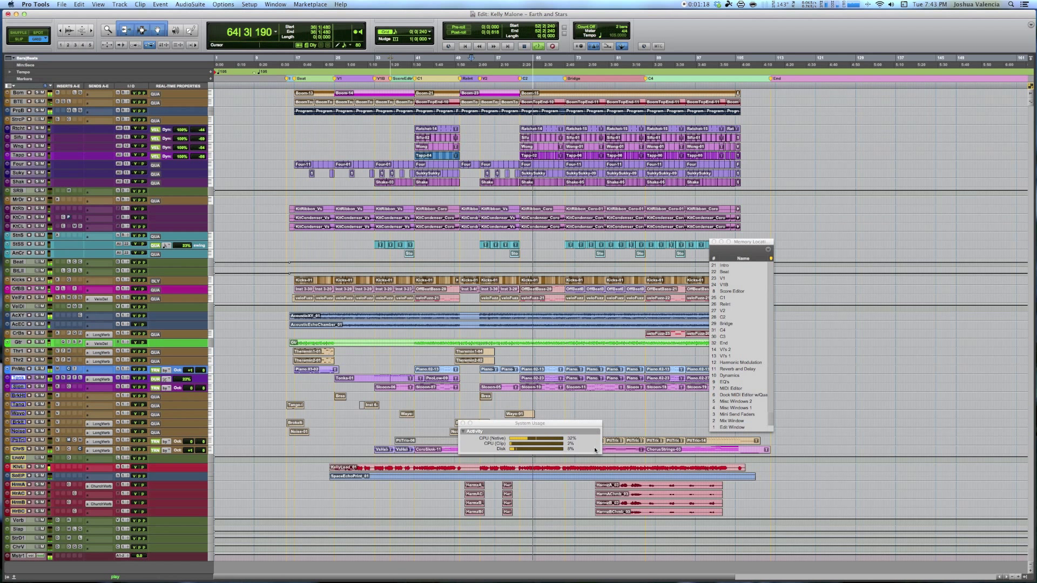
key("space")
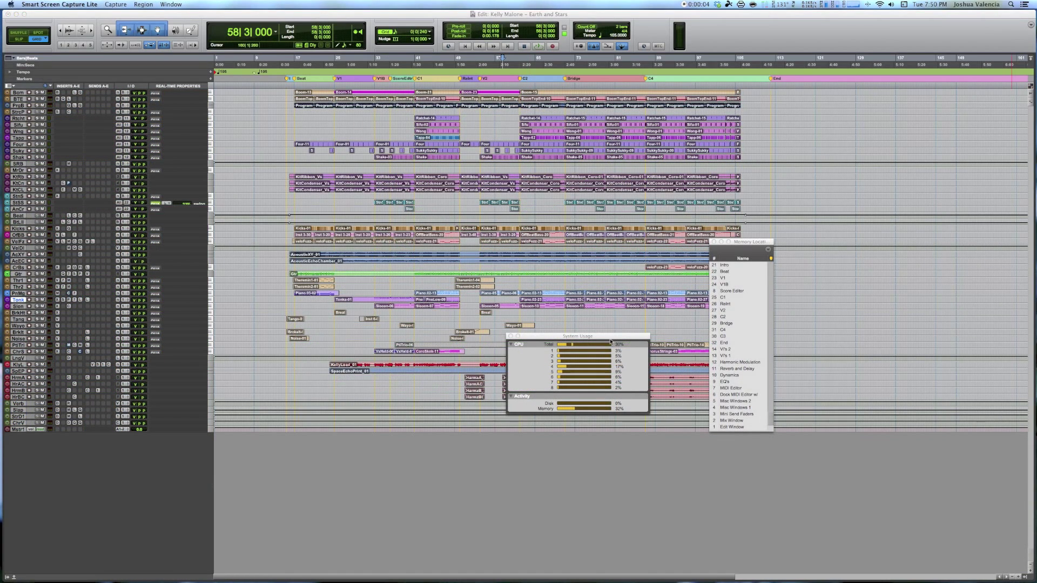
Shift the per-core System Usage meters slightly up and to the right over the tracks.
left_click_drag(610, 337, 615, 317)
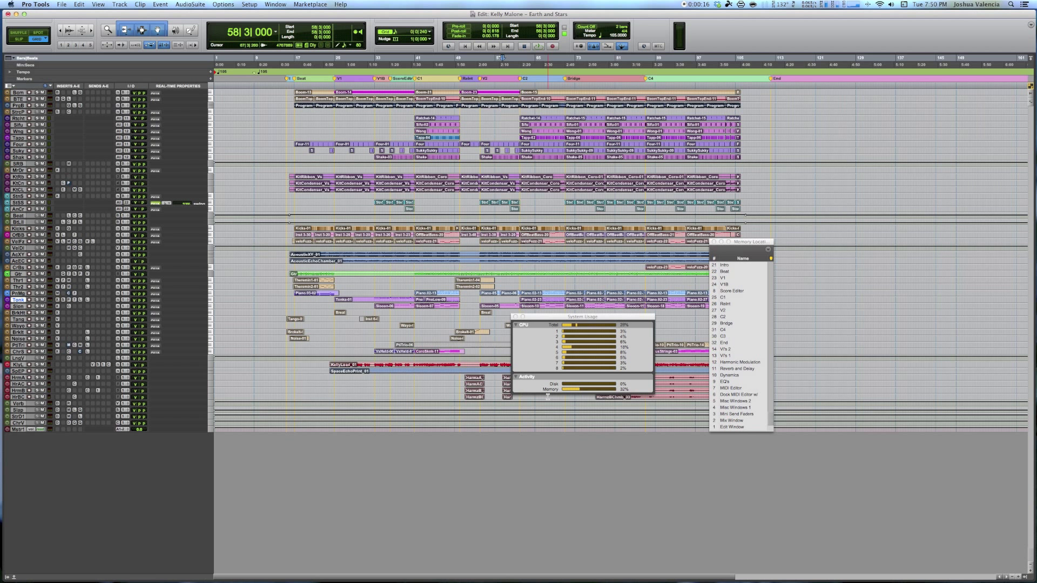
mouse_move(2, 302)
Turn off Ignore Errors During Playback/Record in the Playback Engine settings.
left_click(251, 4)
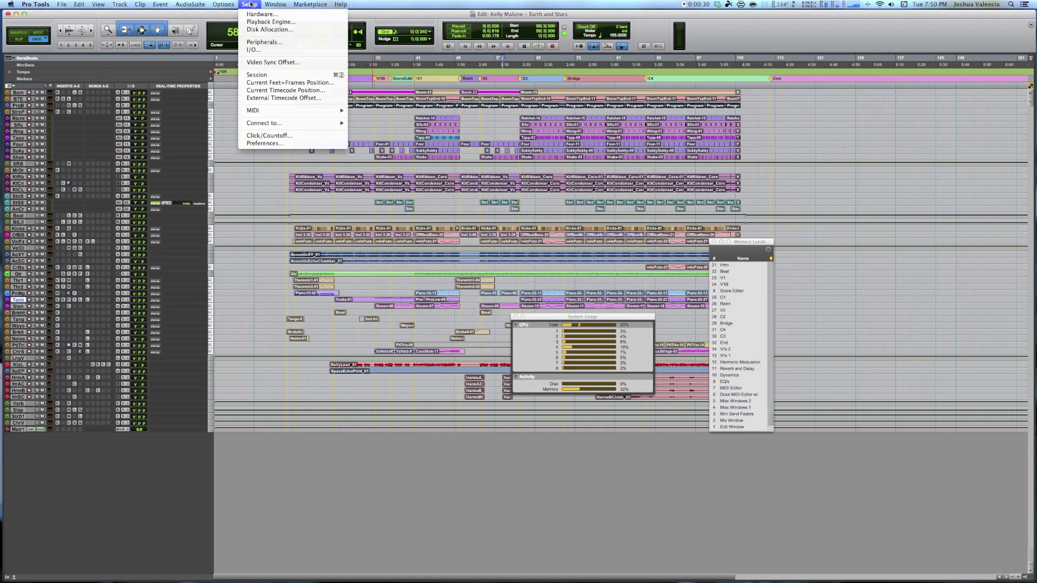
left_click(266, 23)
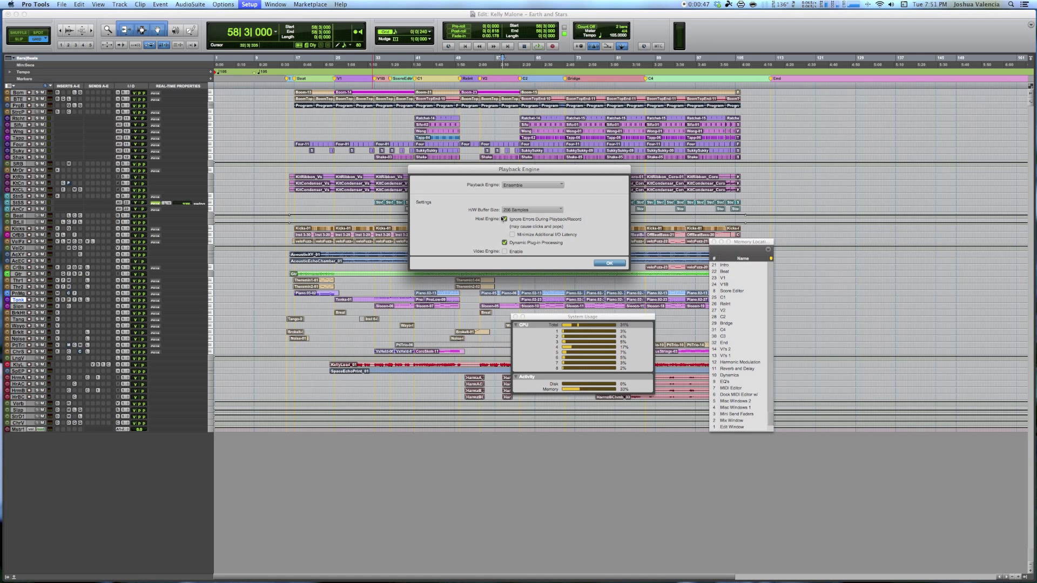
left_click(504, 219)
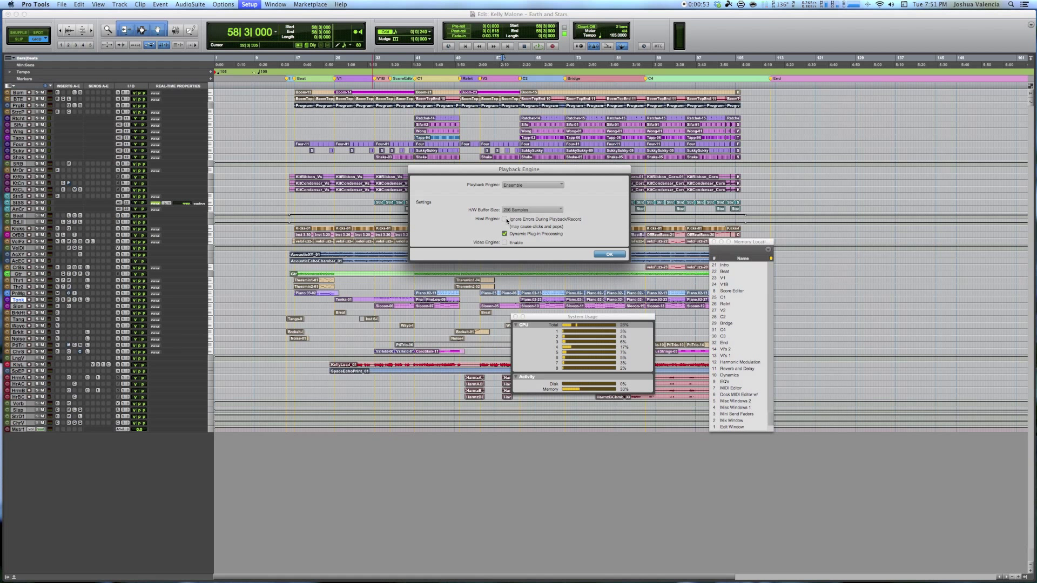
left_click(609, 254)
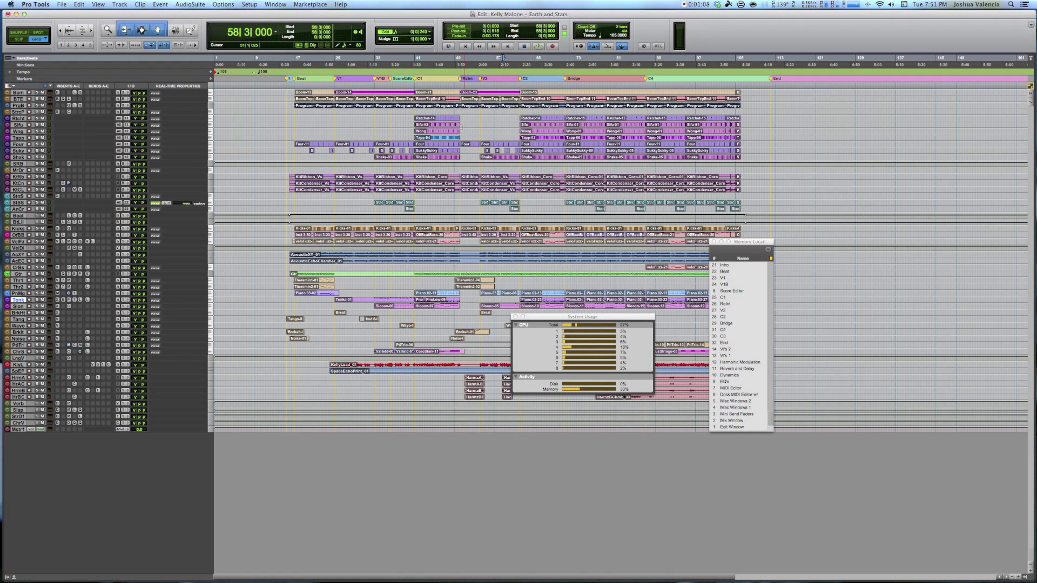
left_click(510, 60)
key("space")
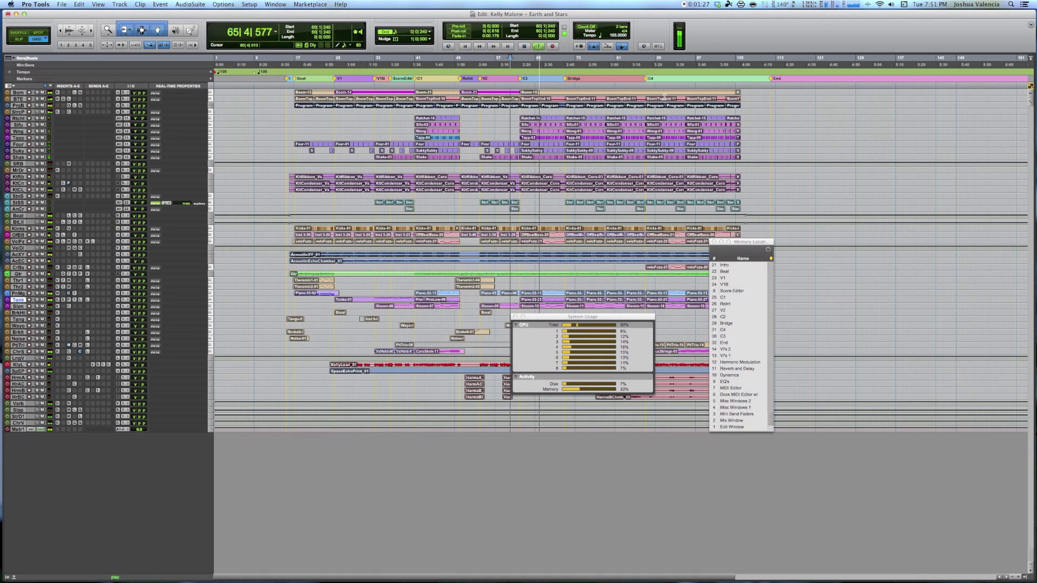
key("space")
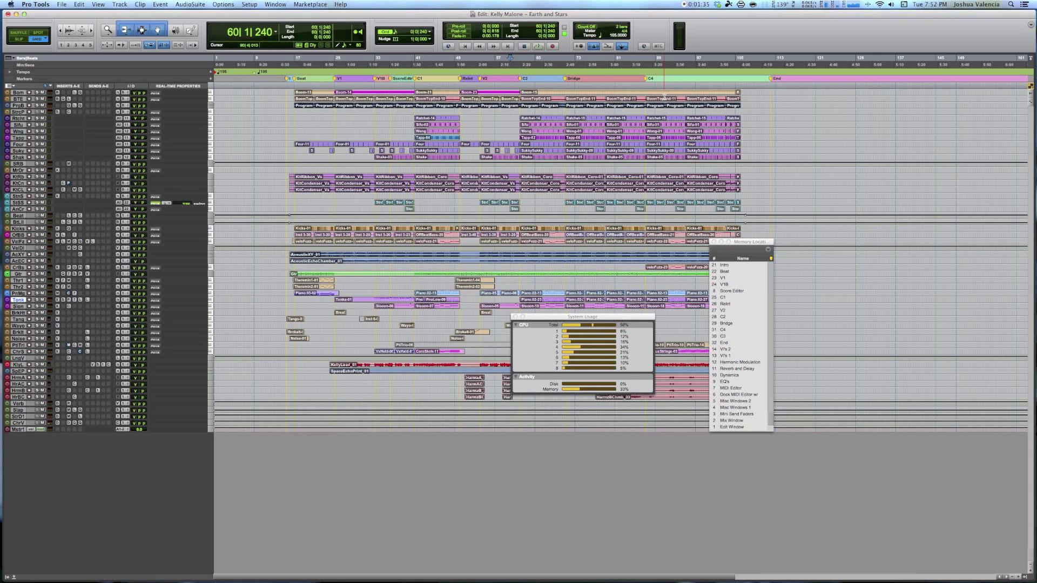
key("super+equal")
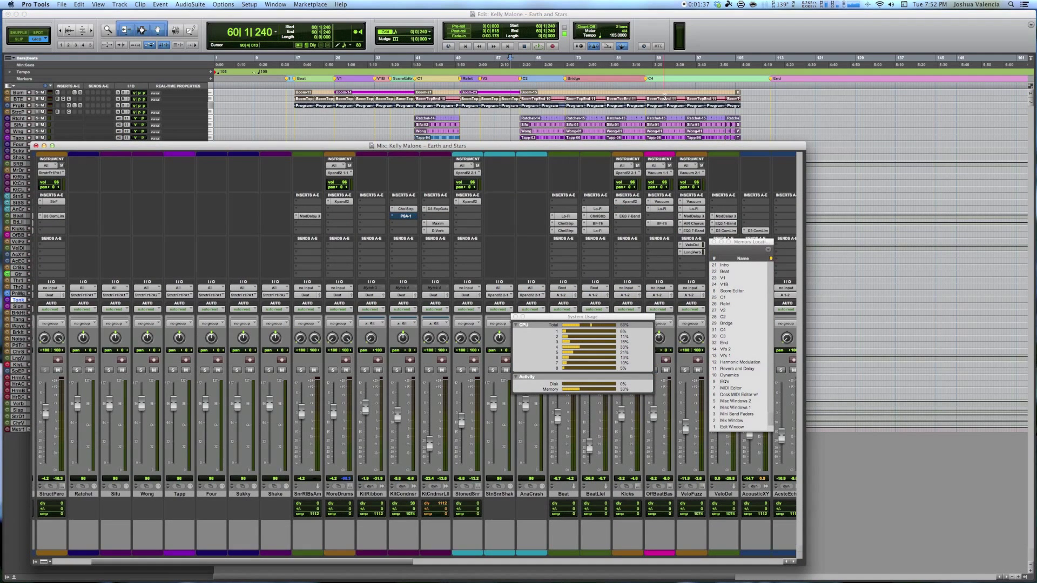
scroll(346, 211, "left", 4)
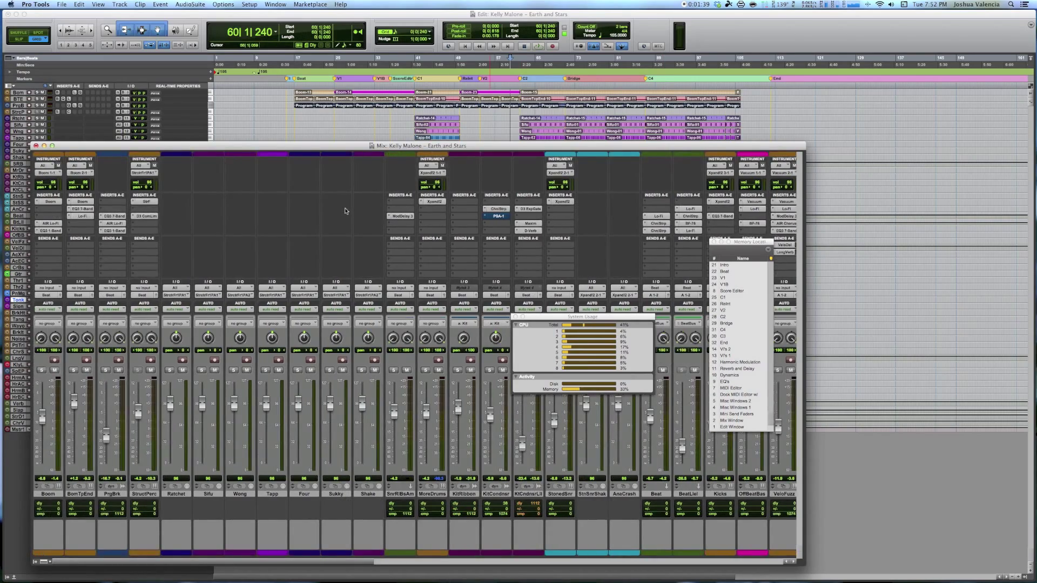
scroll(345, 210, "right", 20)
scroll(432, 207, "left", 1)
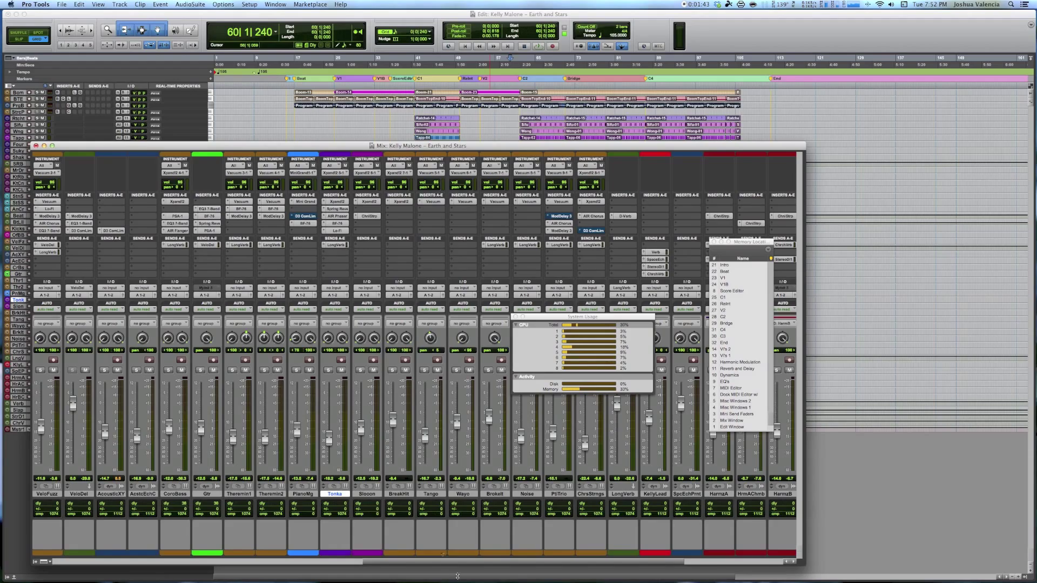
scroll(362, 532, "right", 9)
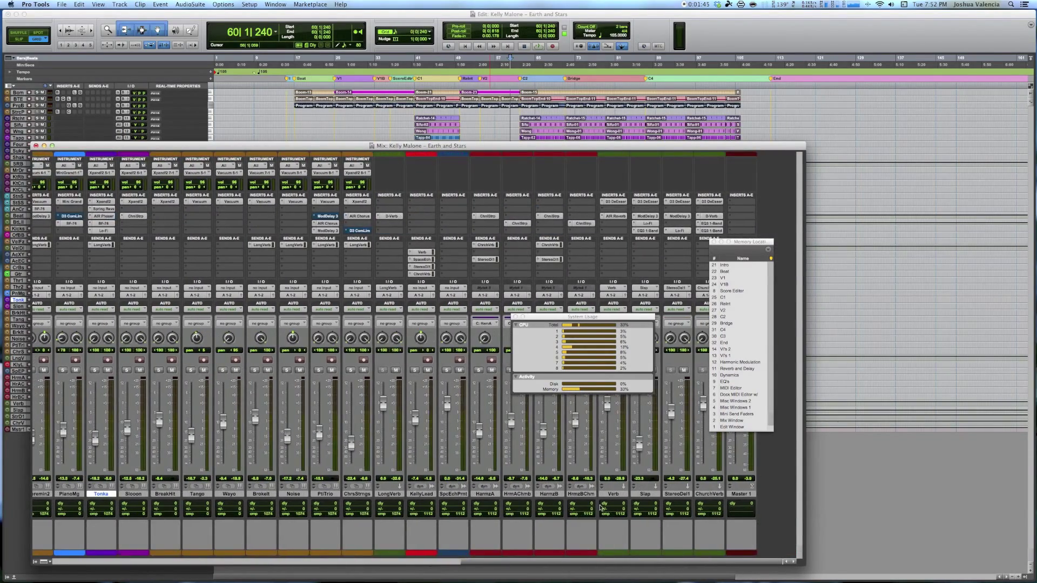
scroll(232, 523, "left", 20)
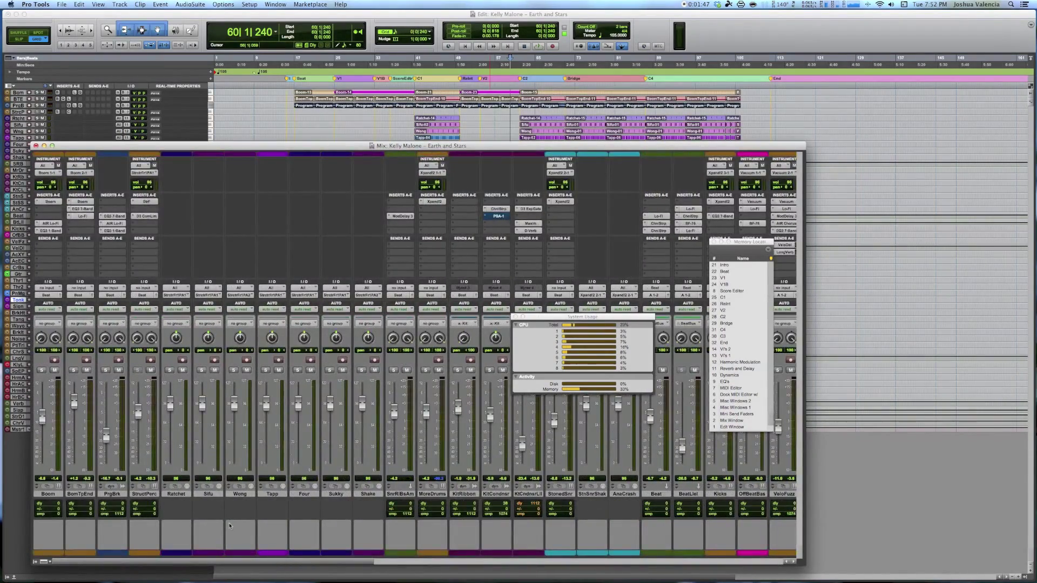
double_click(298, 152)
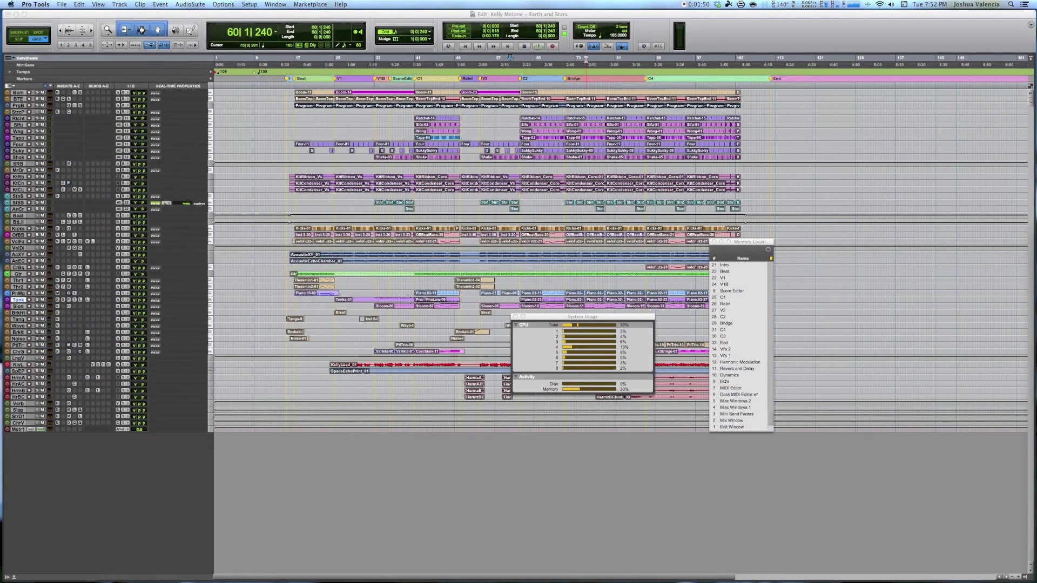
Play the song from bar 75, stop back at 75|1|000, and enlarge all track heights.
left_click(586, 59)
key("space")
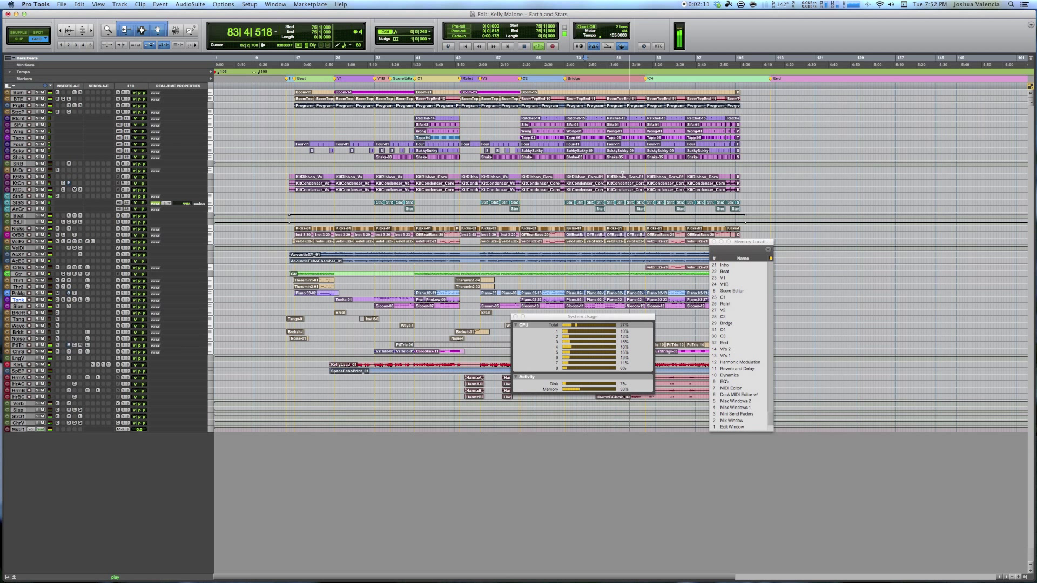
key("space")
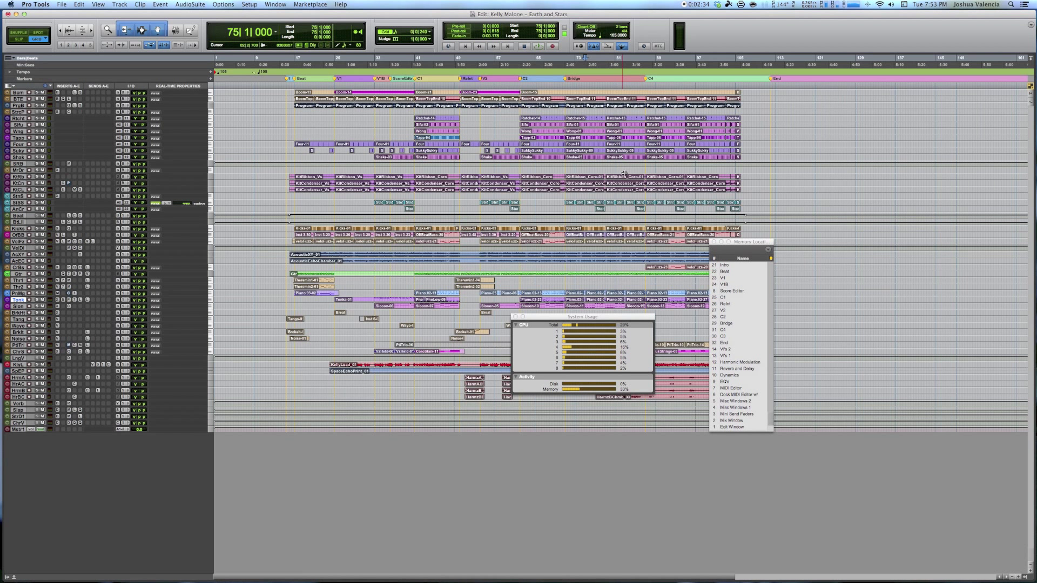
key("ctrl+alt+Up")
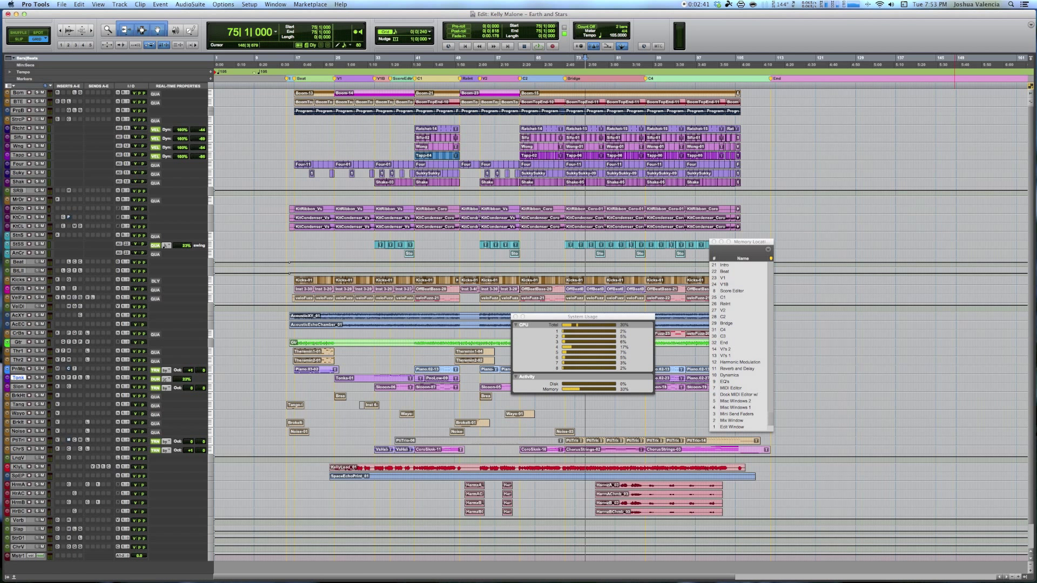
left_click(57, 289)
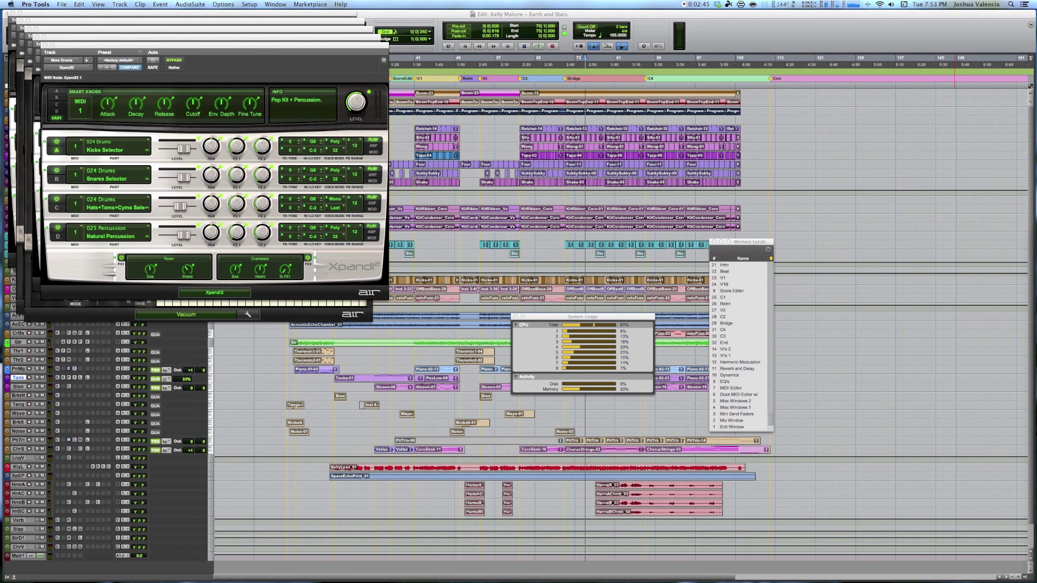
left_click(44, 45)
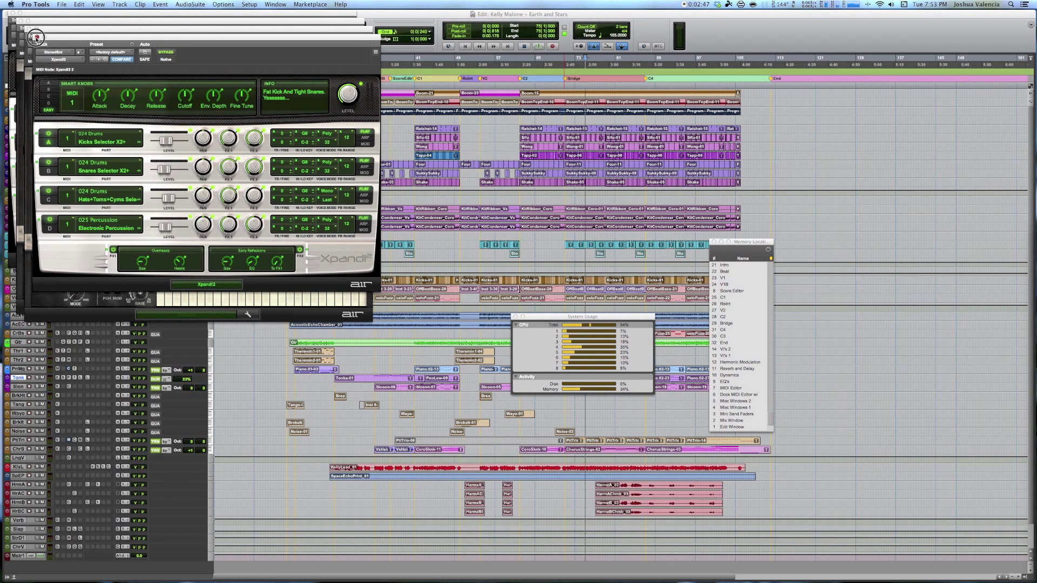
left_click(36, 38)
left_click(29, 30)
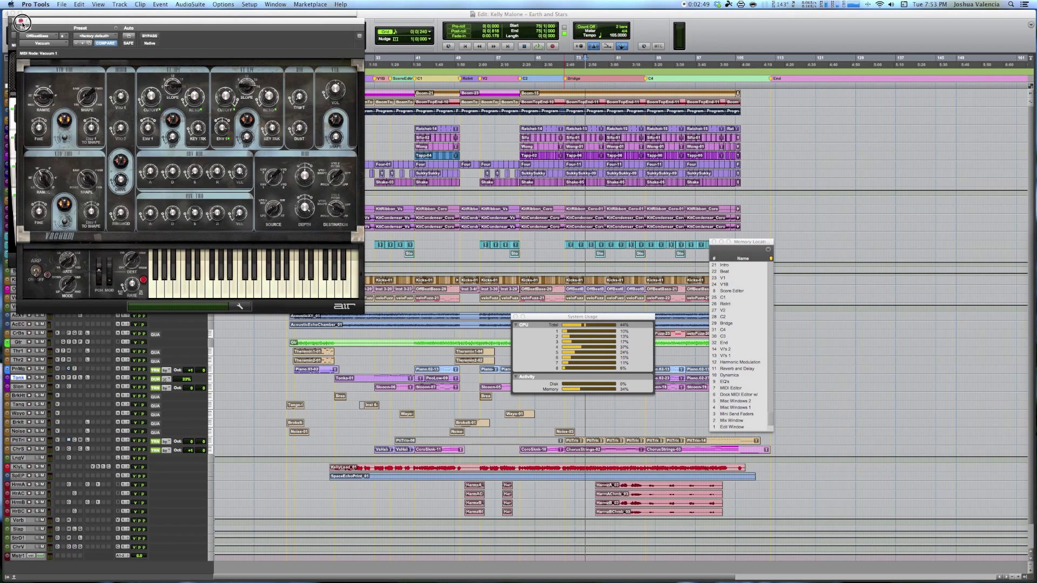
left_click(21, 21)
left_click(13, 12)
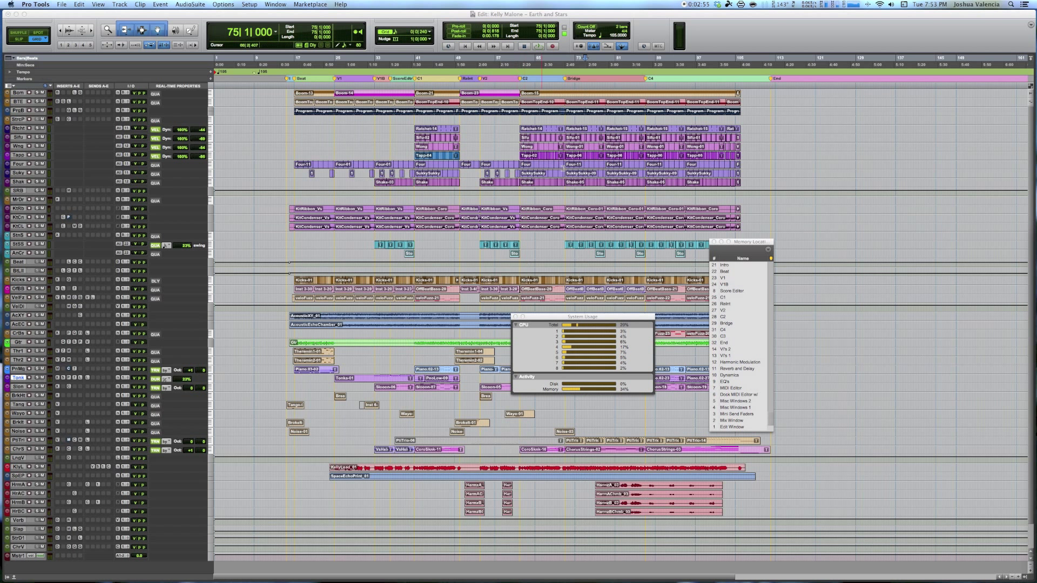
Play from 63|3|720 until just past bar 67, then stop back at 63|3|720.
left_click(529, 76)
key("space")
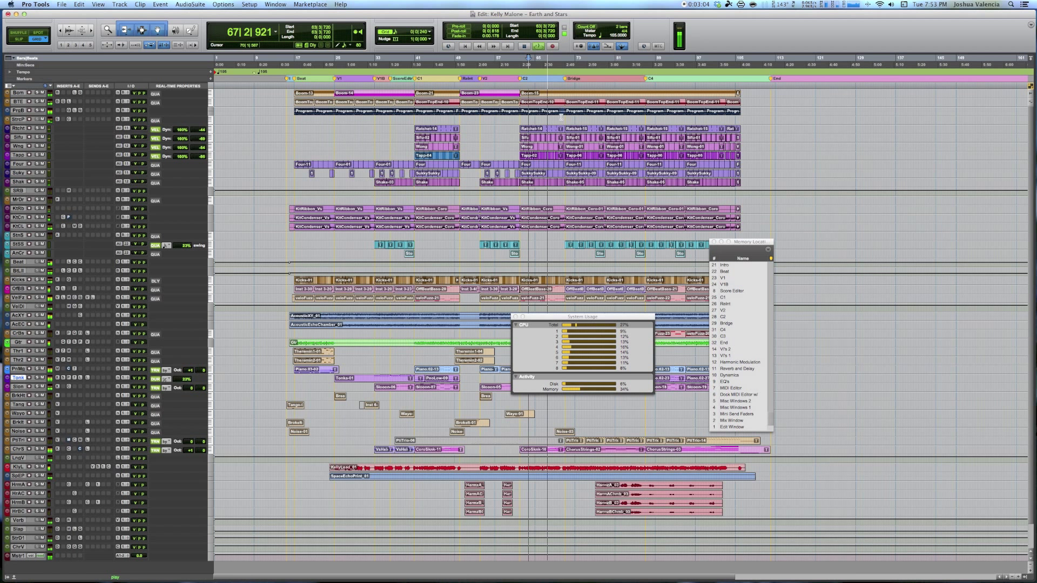
key("space")
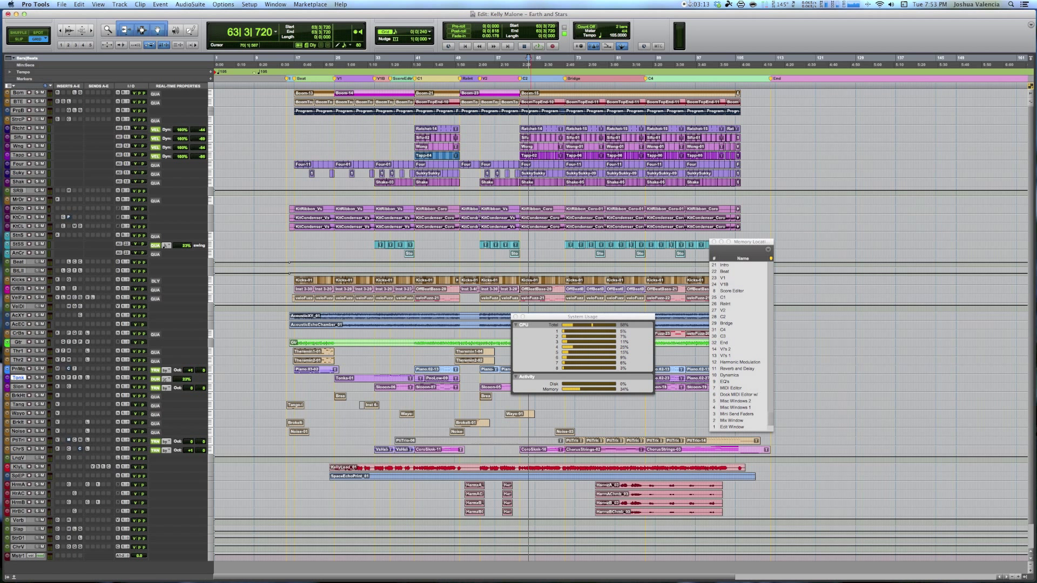
left_click(855, 6)
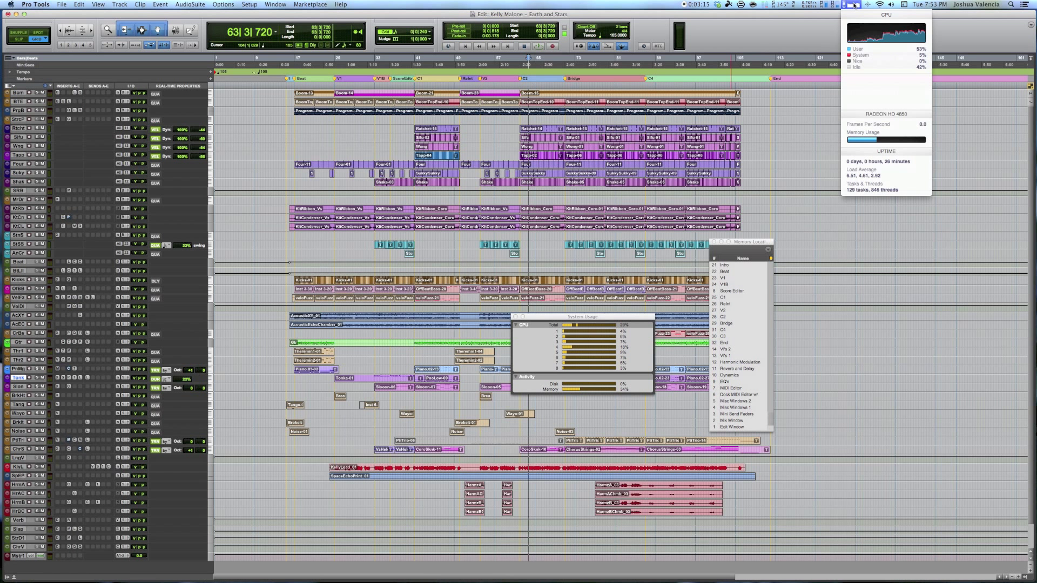
mouse_move(850, 43)
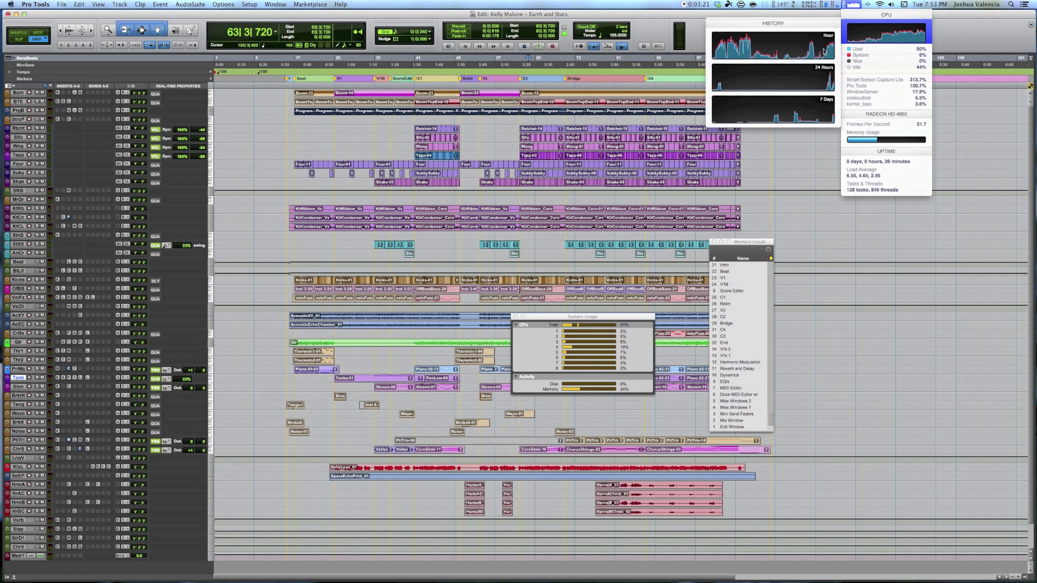
mouse_move(887, 57)
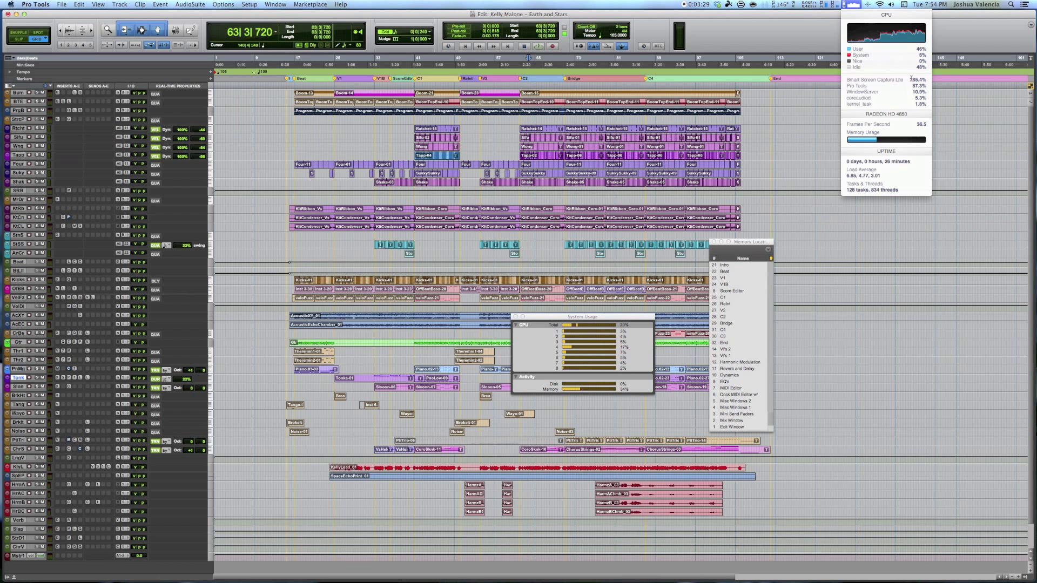
mouse_move(849, 67)
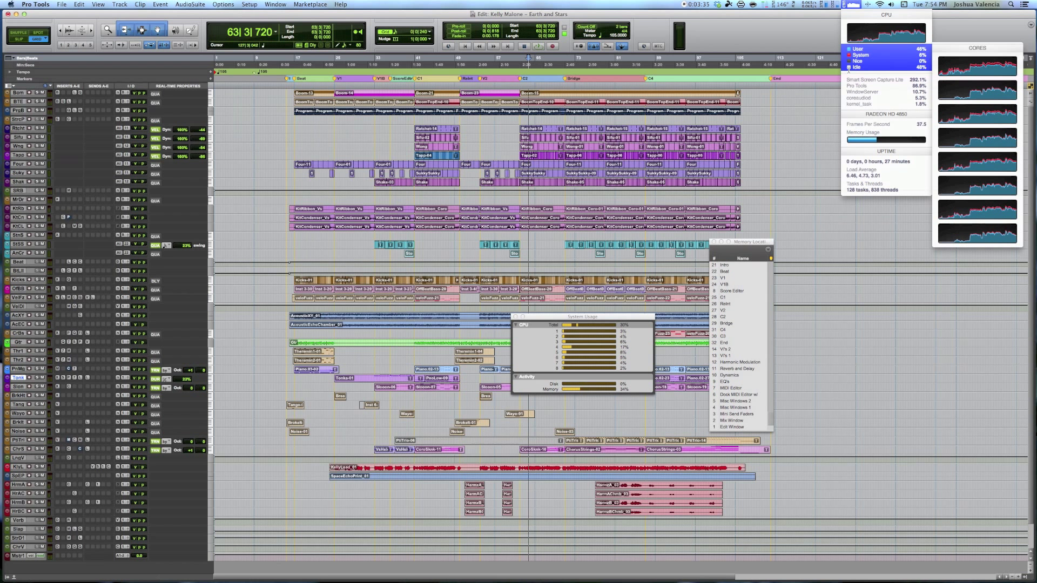
left_click(731, 39)
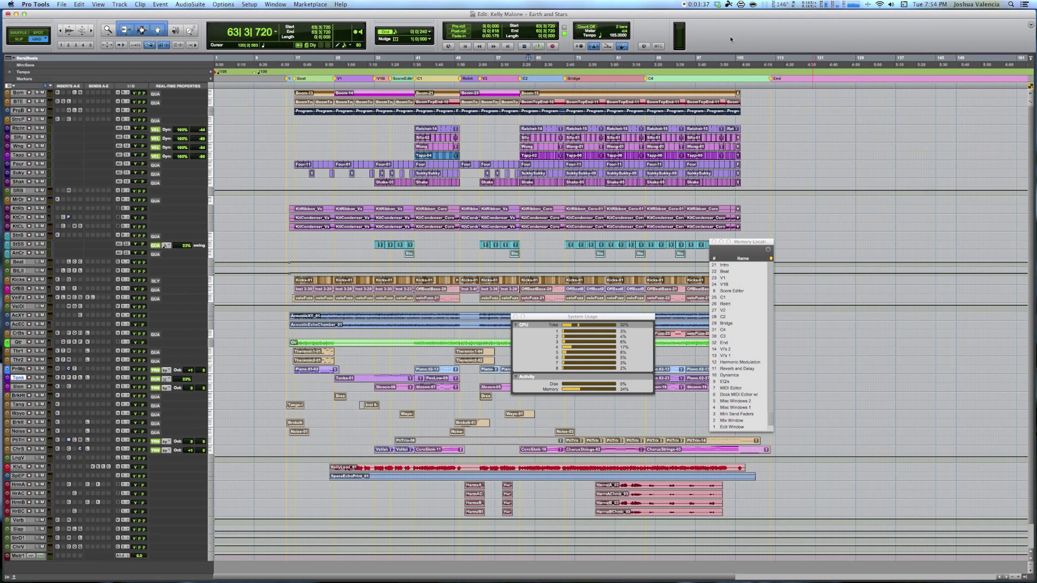